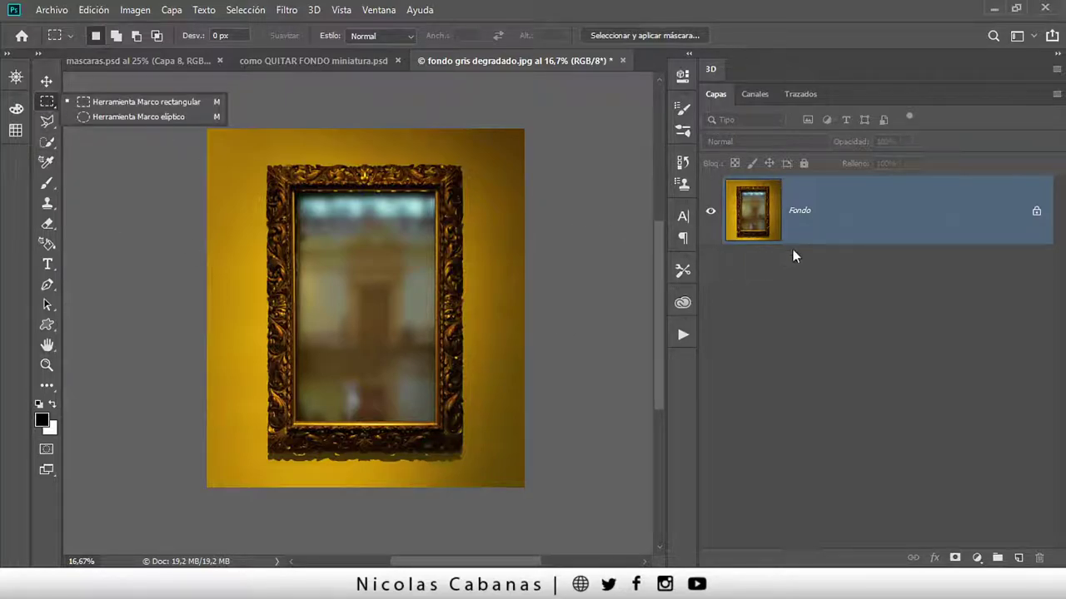
Step: Convert the locked Fondo background into an editable layer named Capa 0
left_click(942, 279)
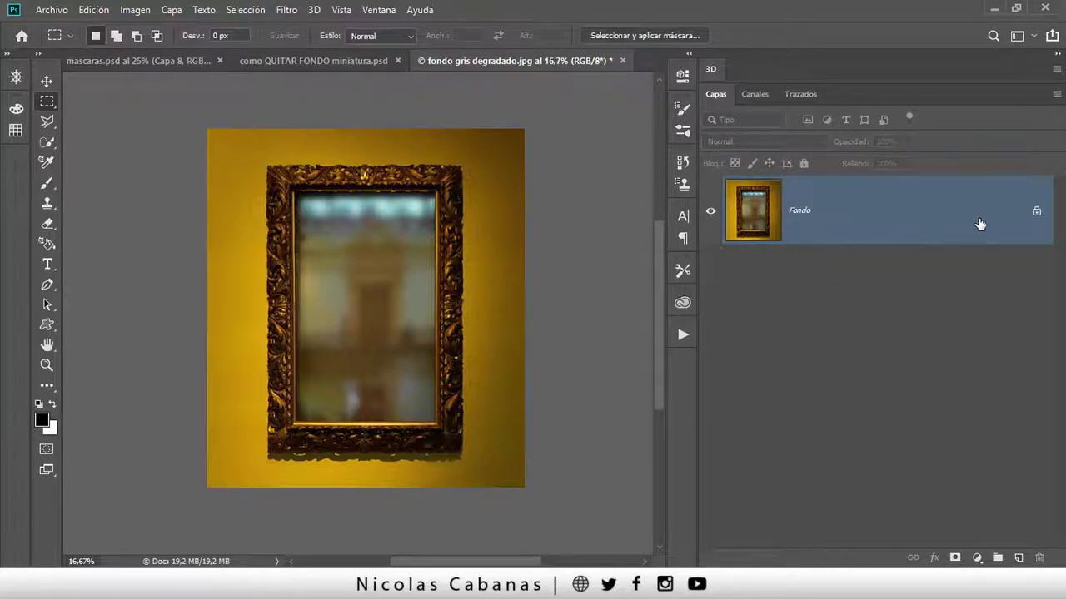
left_click(1036, 214)
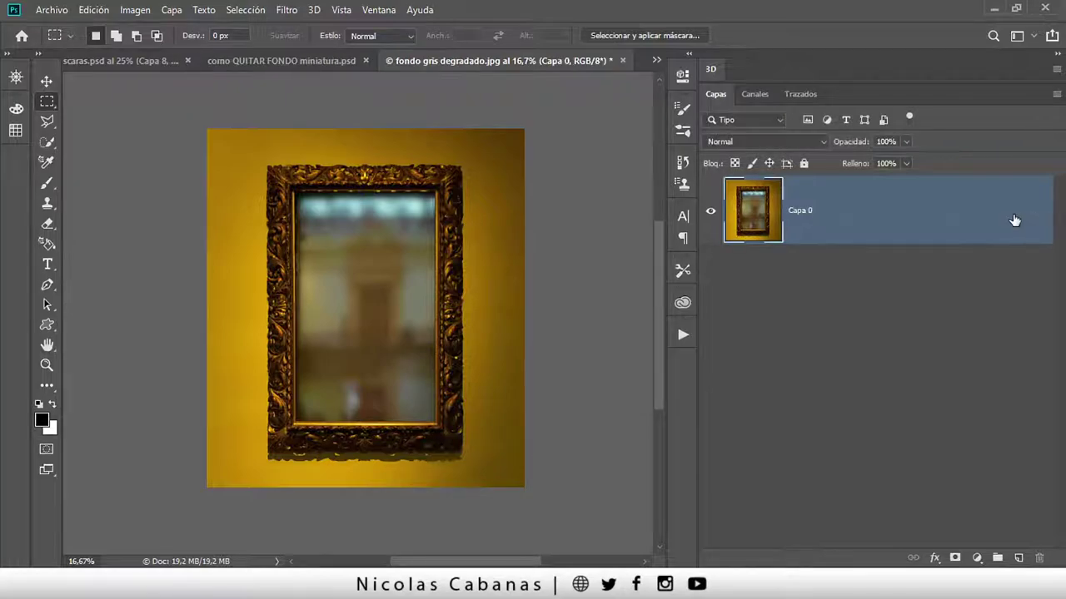
left_click(169, 12)
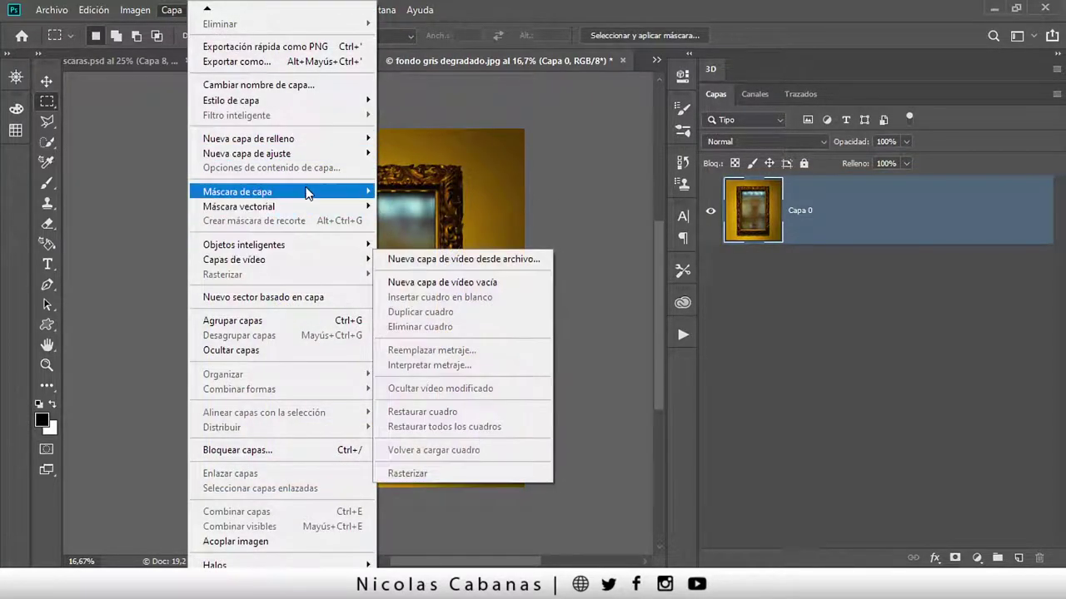
mouse_move(250, 192)
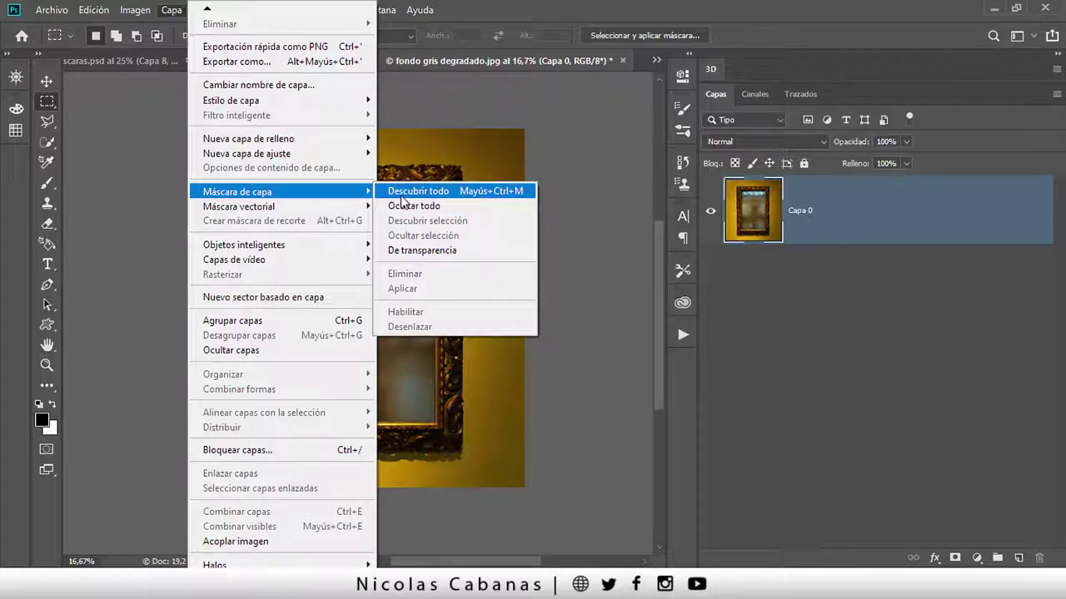
left_click(810, 299)
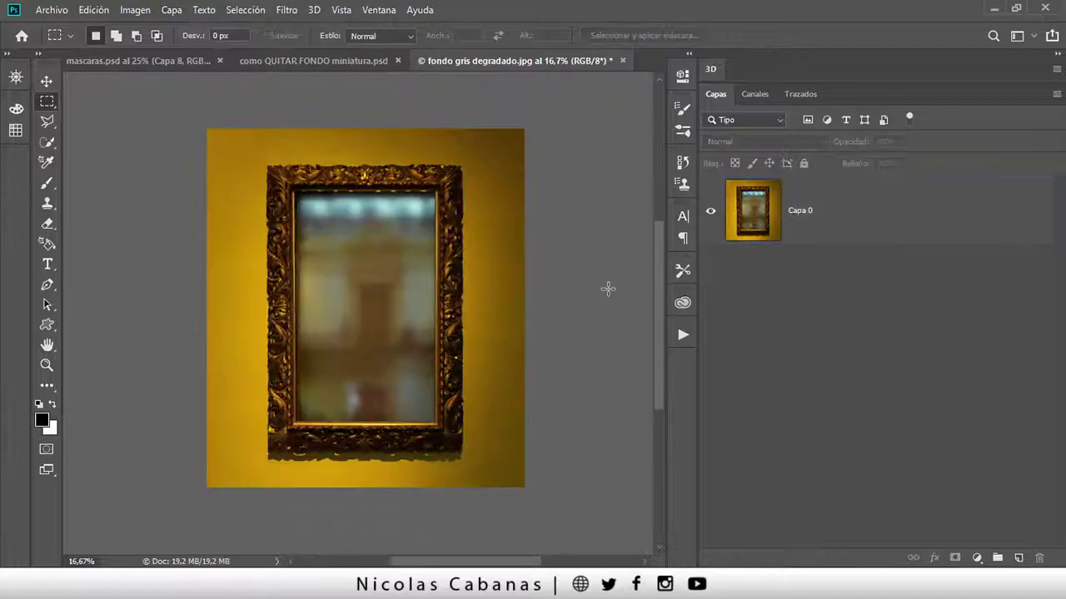
Step: Add a reveal-all layer mask to Capa 0 with Ctrl+M, then undo it
left_click(896, 215)
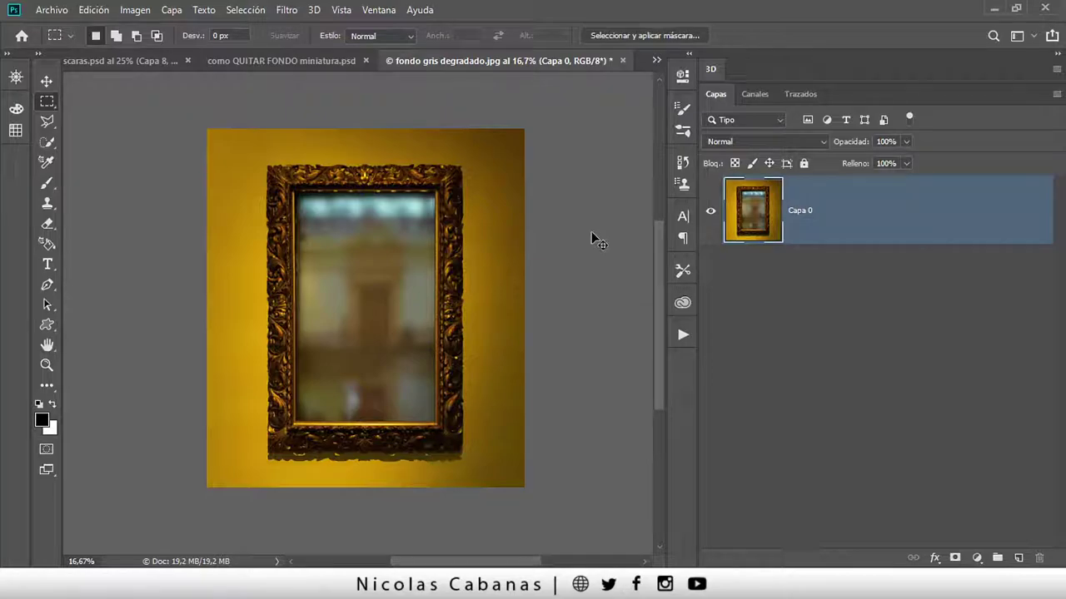
key("ctrl+m")
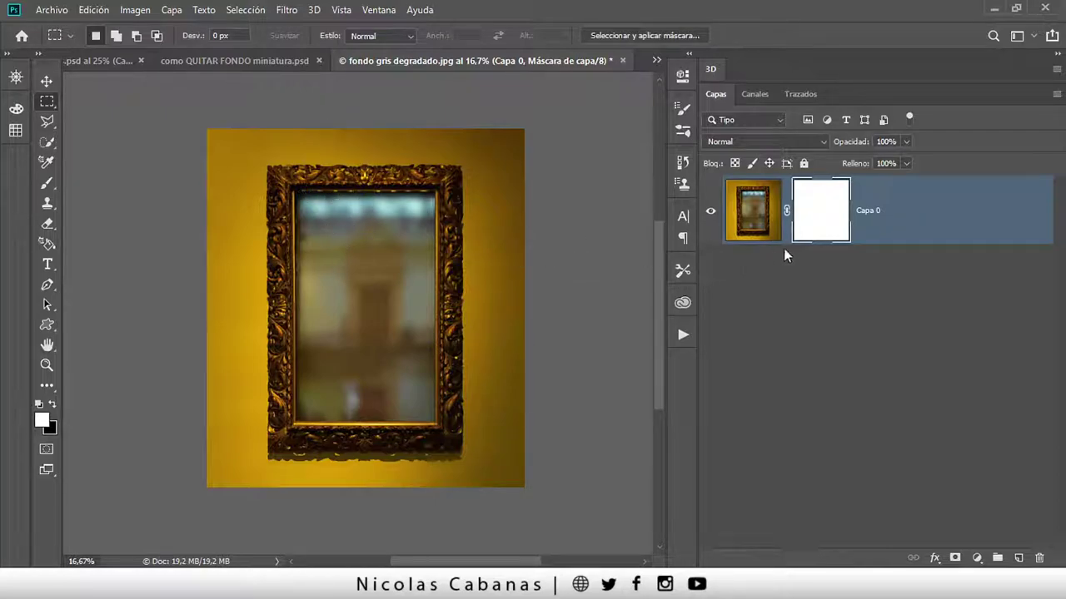
key("ctrl+z")
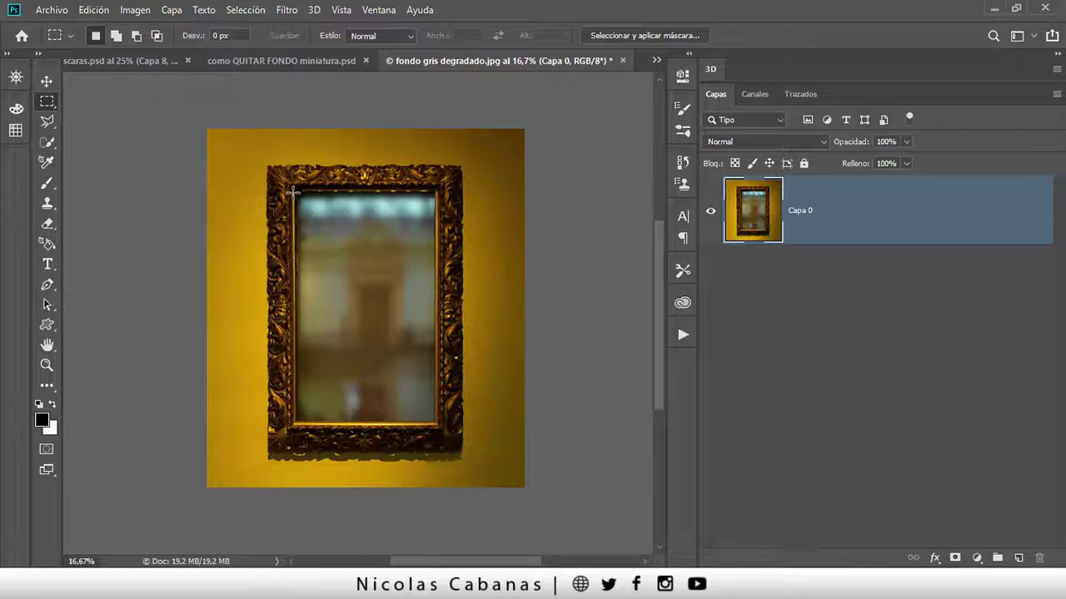
Step: Marquee-select the picture inside the frame, try a Descubrir selección mask, then undo it
left_click_drag(294, 196, 434, 425)
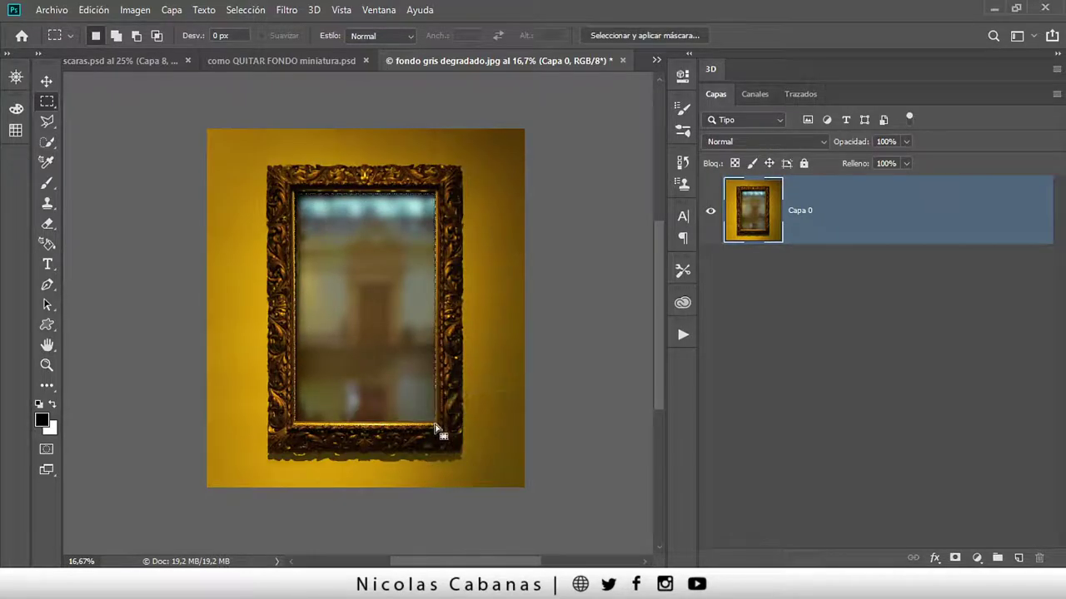
left_click(170, 10)
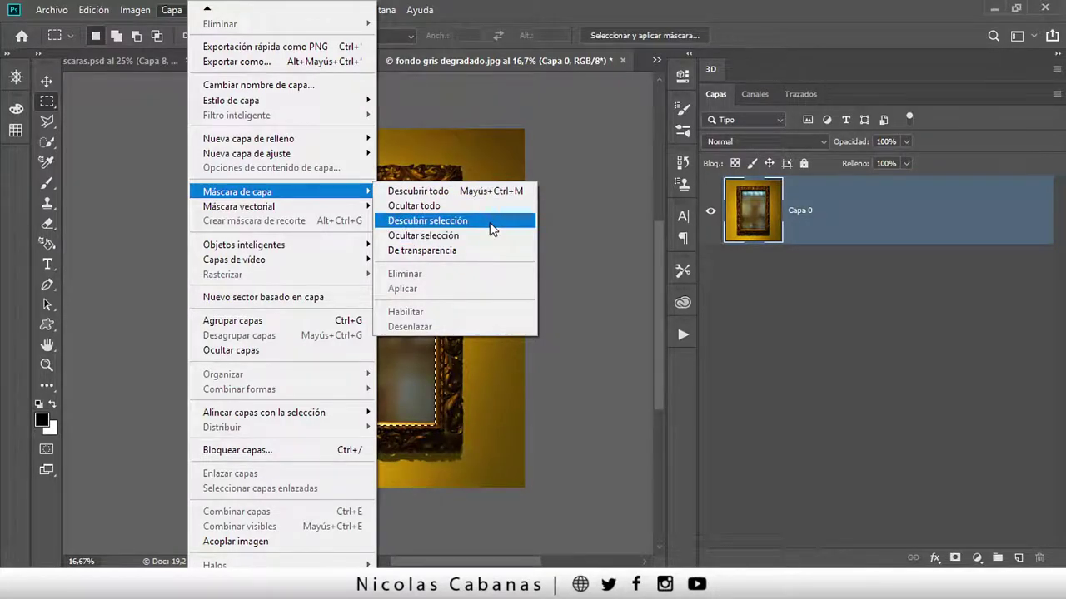
left_click(490, 222)
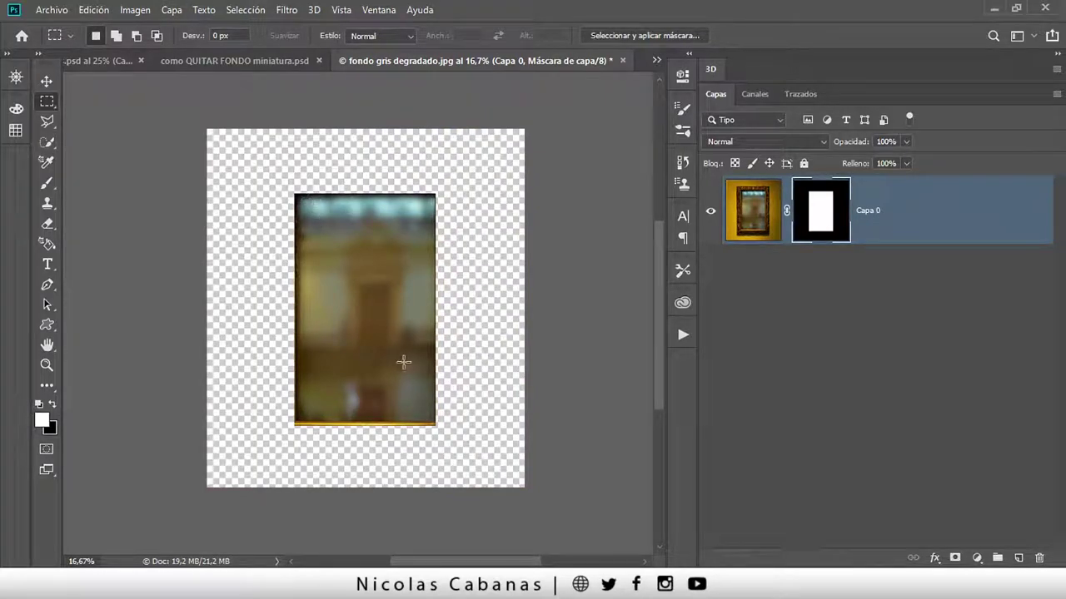
key("ctrl+z")
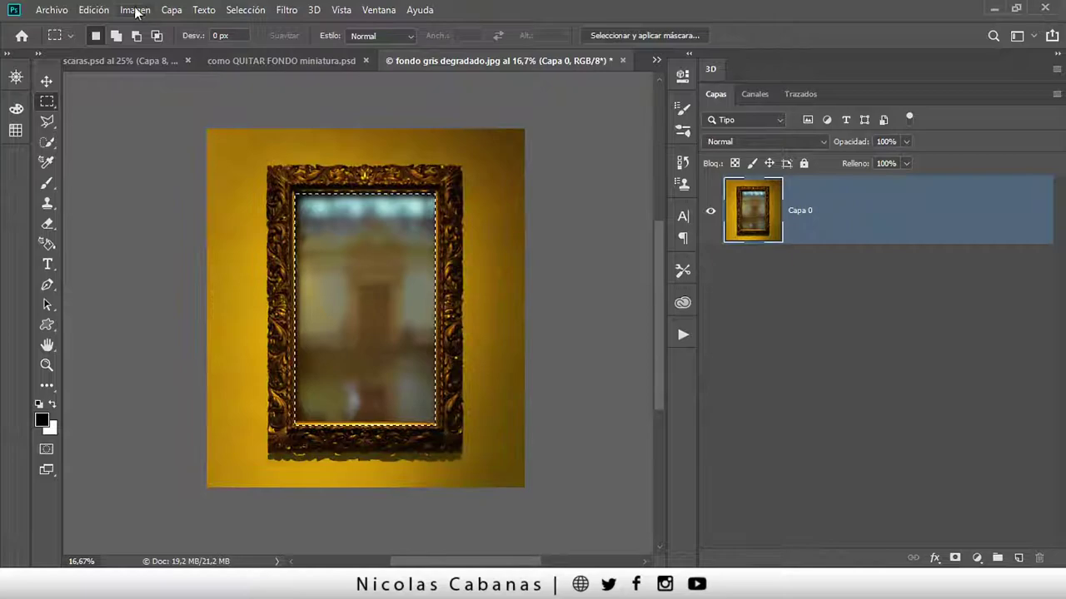
Step: Apply a Máscara de capa > Ocultar selección mask to Capa 0, hiding the framed picture
left_click(171, 10)
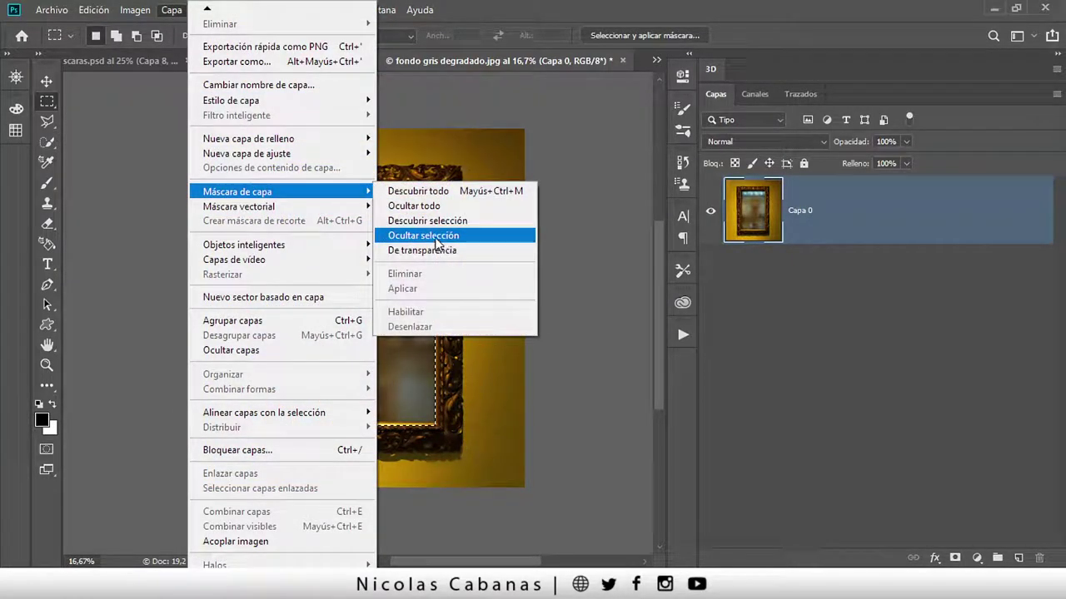
left_click(435, 236)
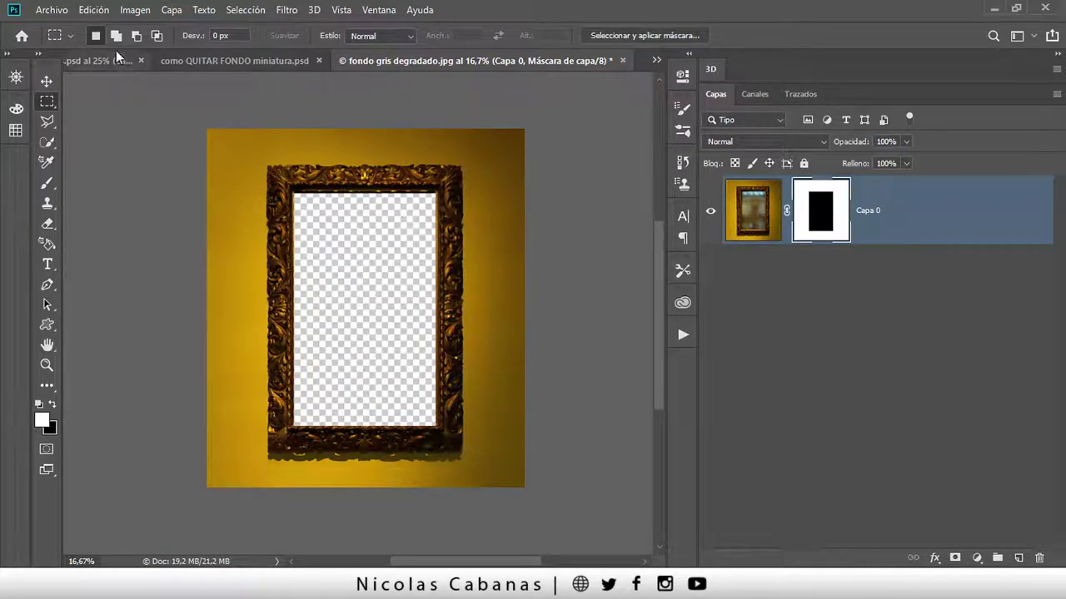
left_click(98, 10)
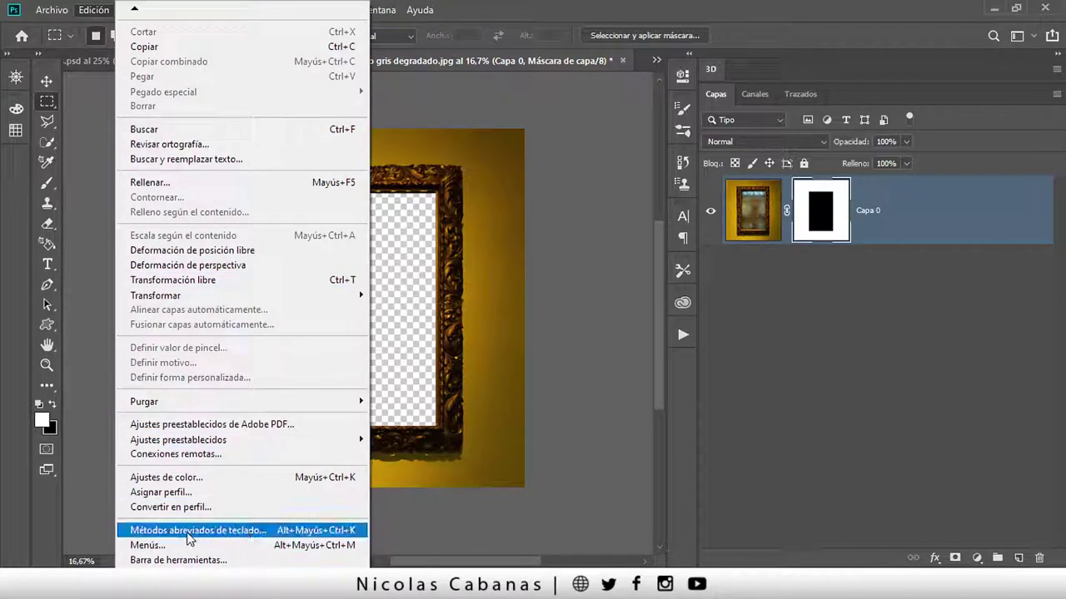
Step: Open Métodos abreviados de teclado and expand the Capa commands down to the layer mask entries
left_click(223, 532)
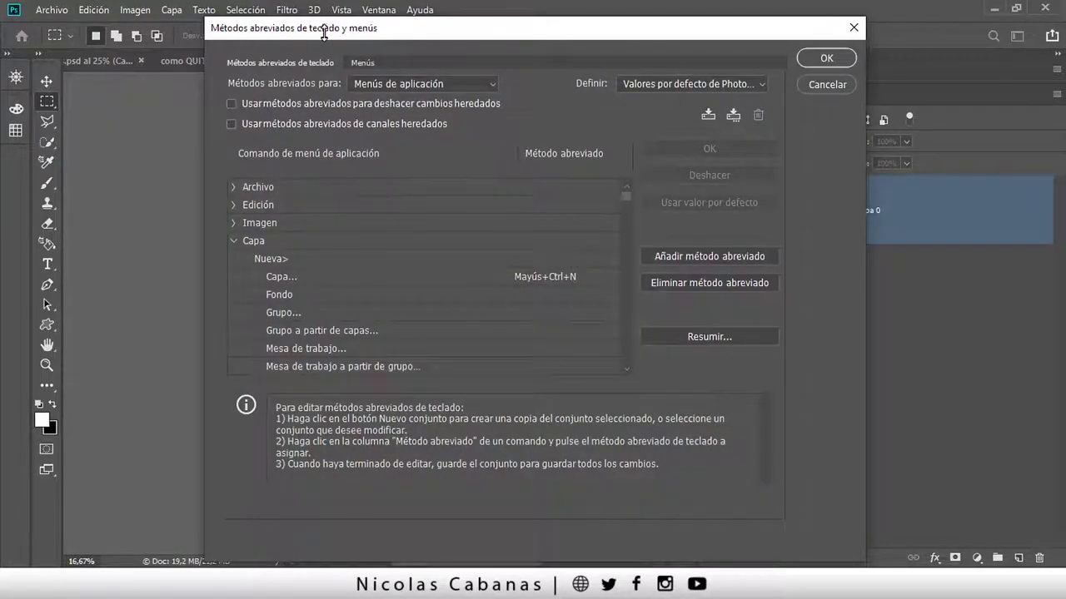
left_click_drag(325, 42, 312, 31)
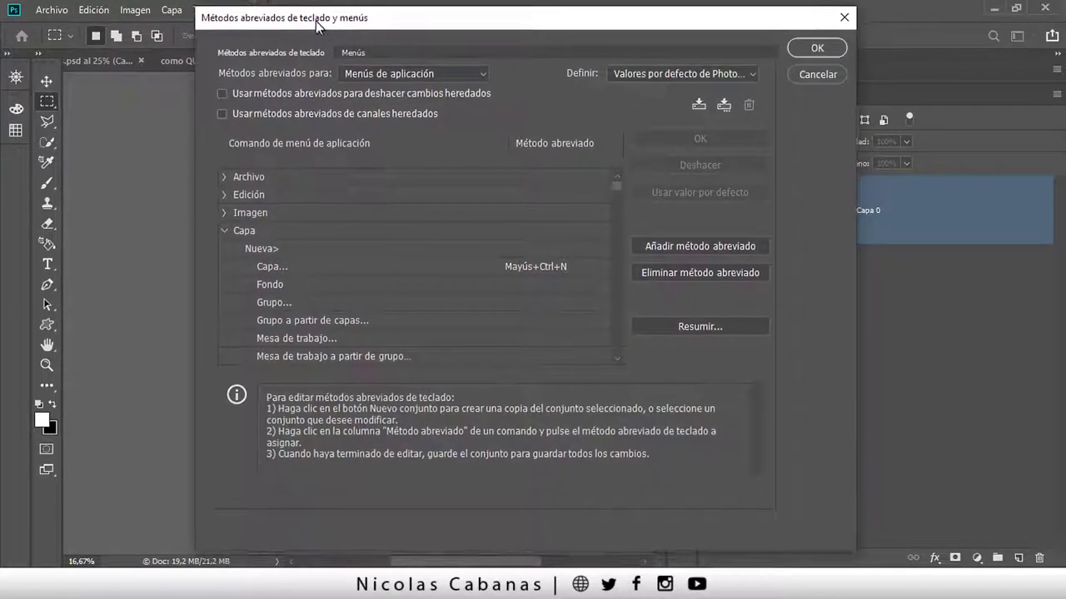
left_click(218, 233)
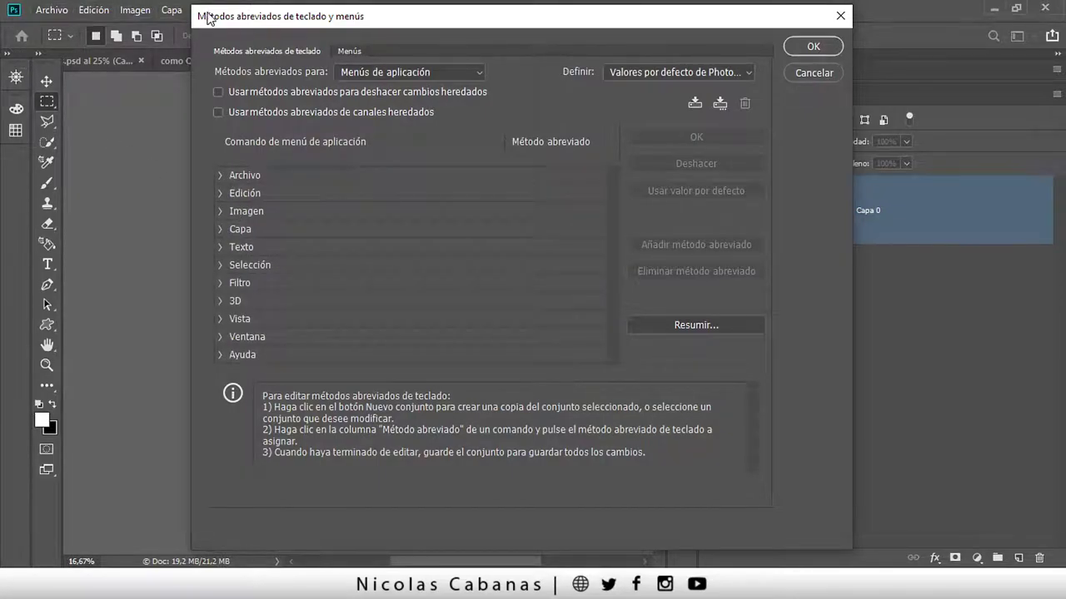
left_click_drag(208, 14, 213, 17)
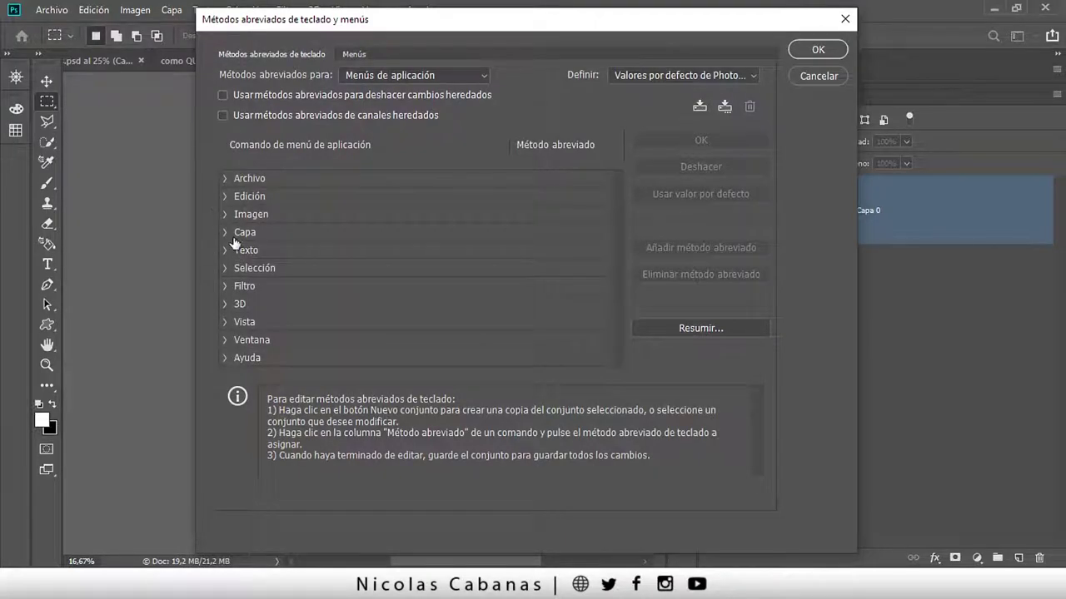
left_click(225, 232)
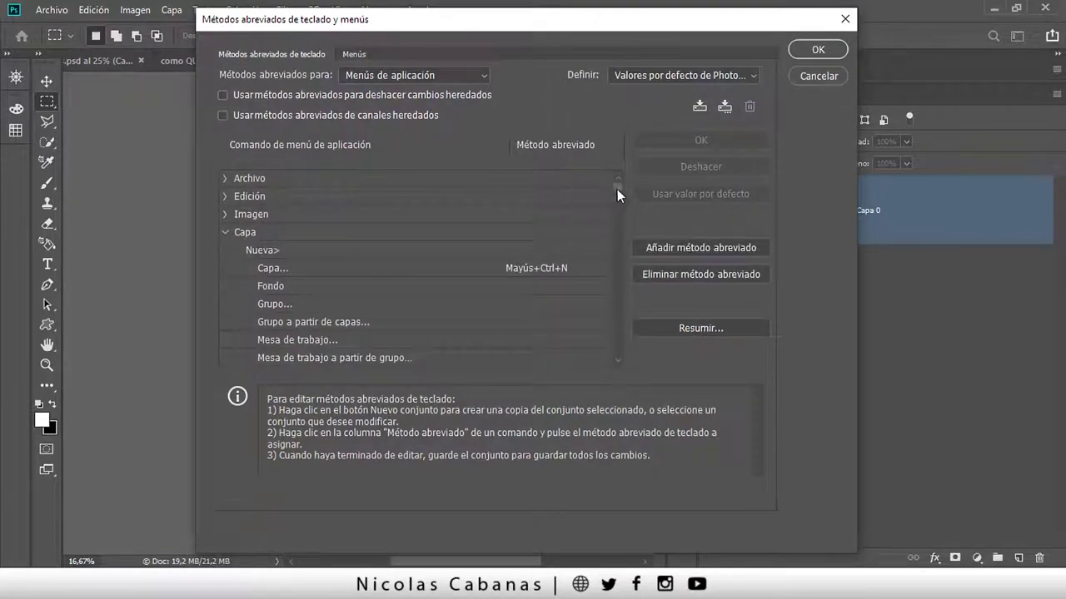
left_click_drag(617, 189, 641, 254)
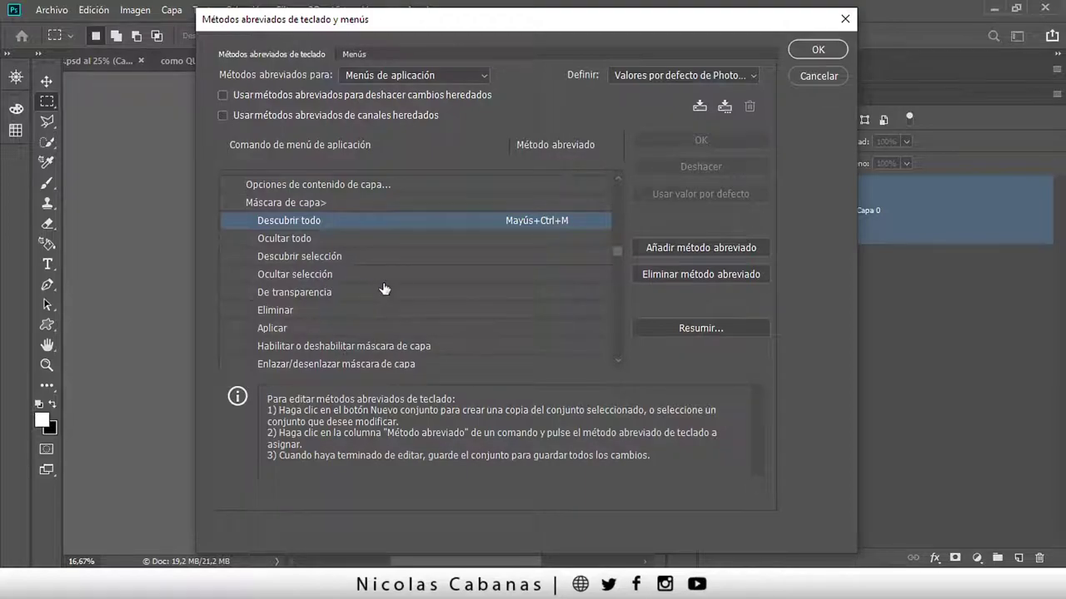
Step: Assign Ocultar selección the conflict-free shortcut Mayús+Ctrl+Ñ and save the shortcut changes
left_click(531, 275)
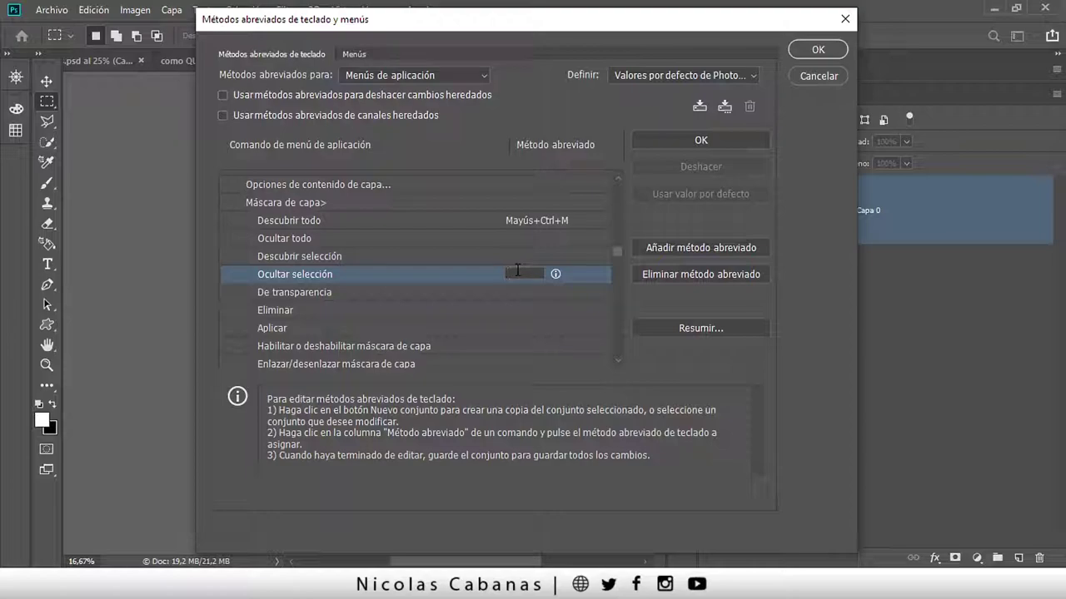
key("shift+ctrl+n")
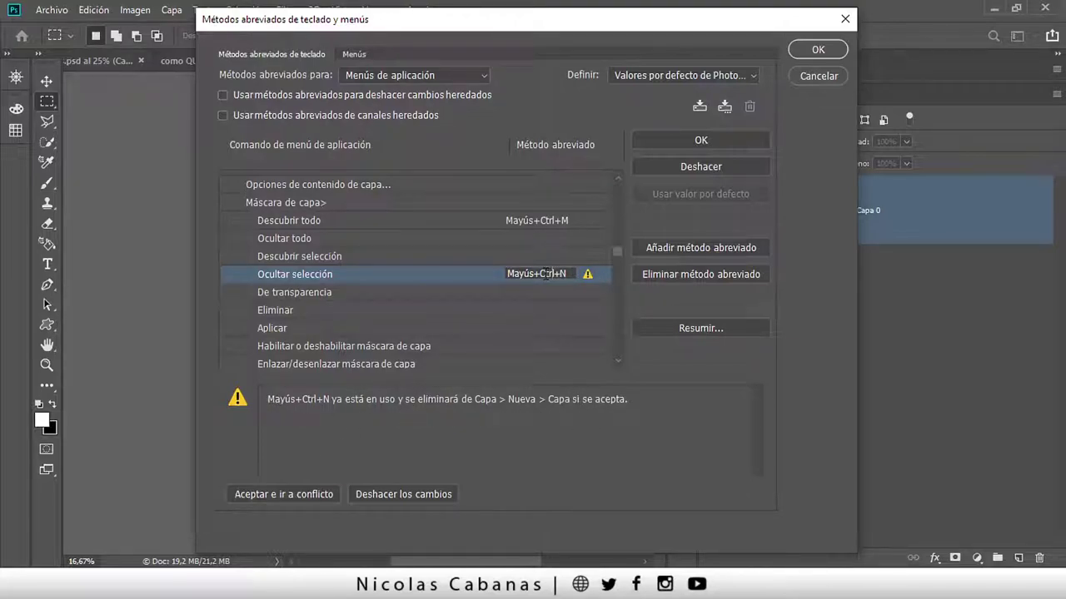
key("ctrl+alt+shift+n")
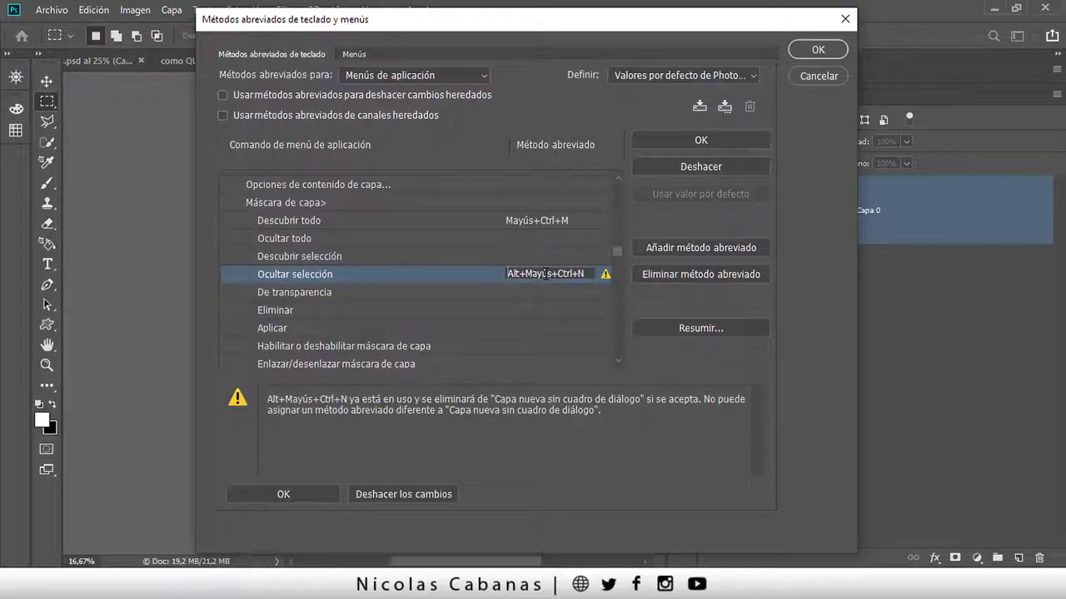
key("ctrl+alt+shift+m")
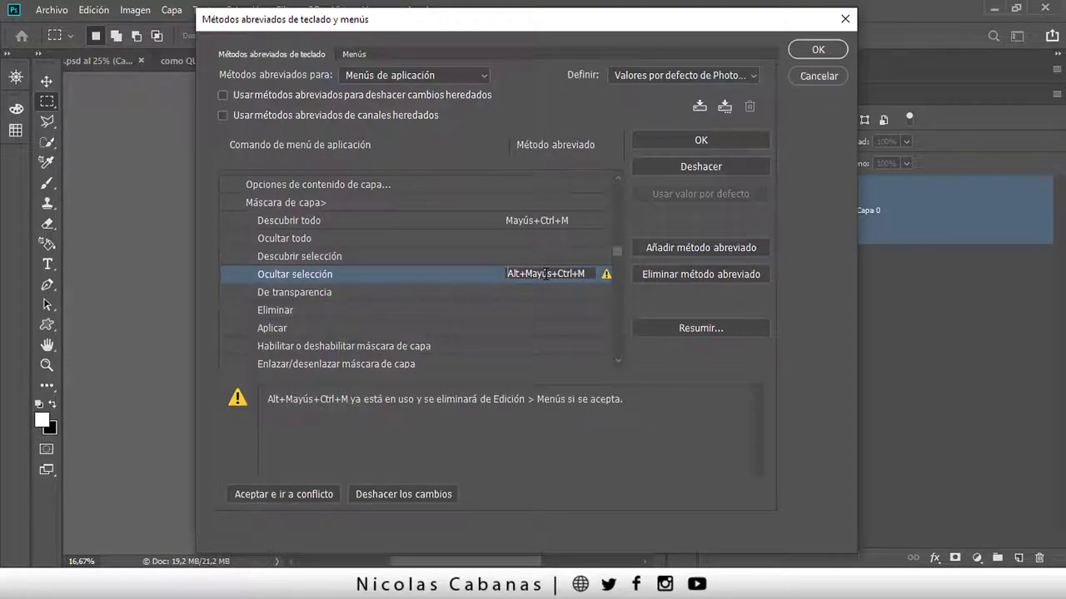
key("ctrl+shift+l")
key("ctrl+alt+n")
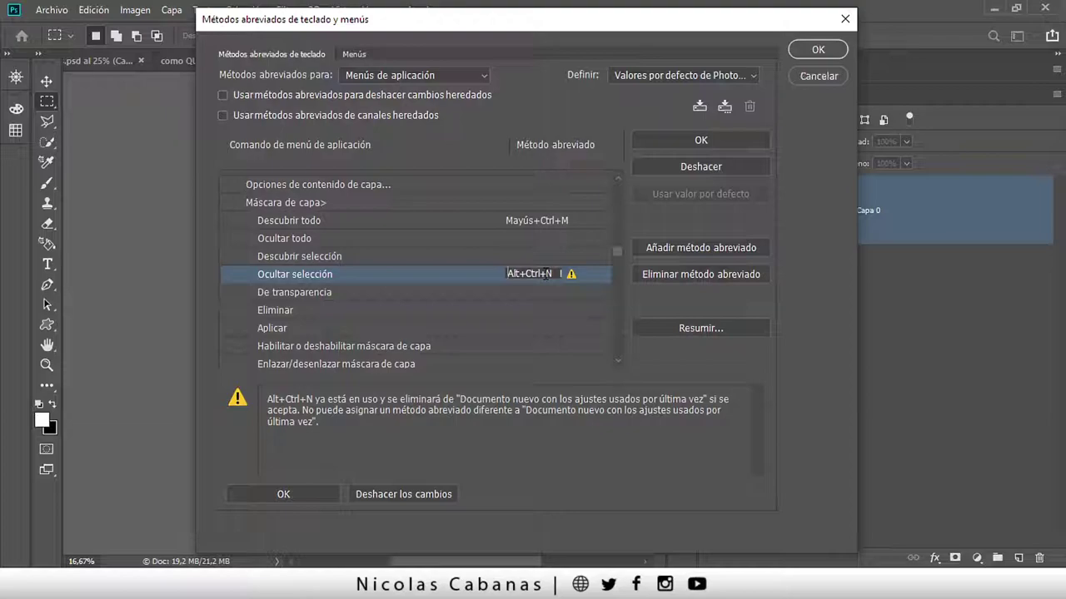
key("ctrl+shift+v")
key("ctrl+alt+c")
key("ctrl+shift+ntilde")
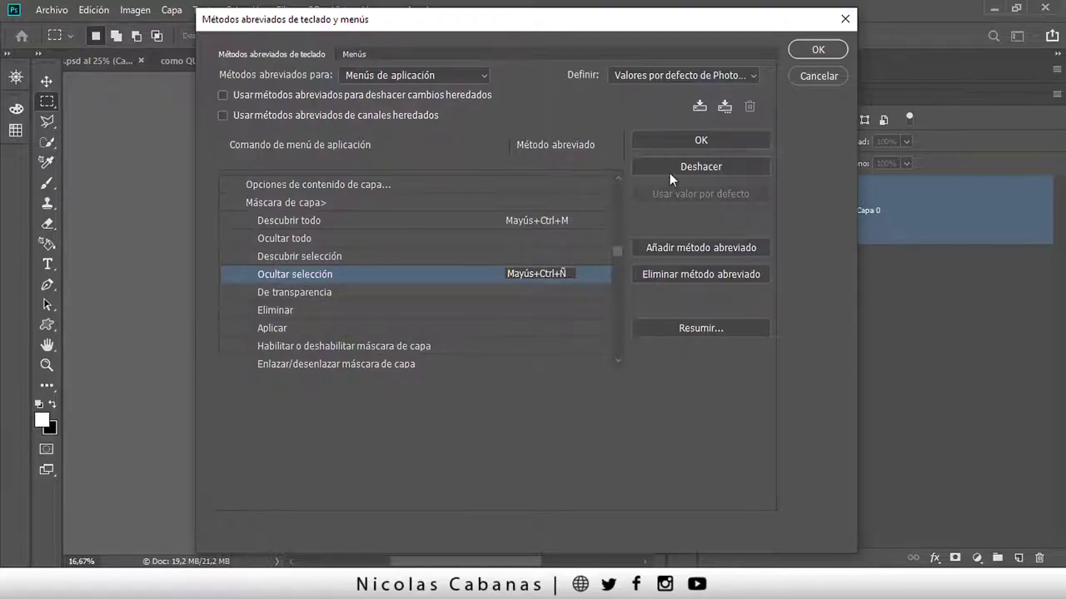
left_click(736, 141)
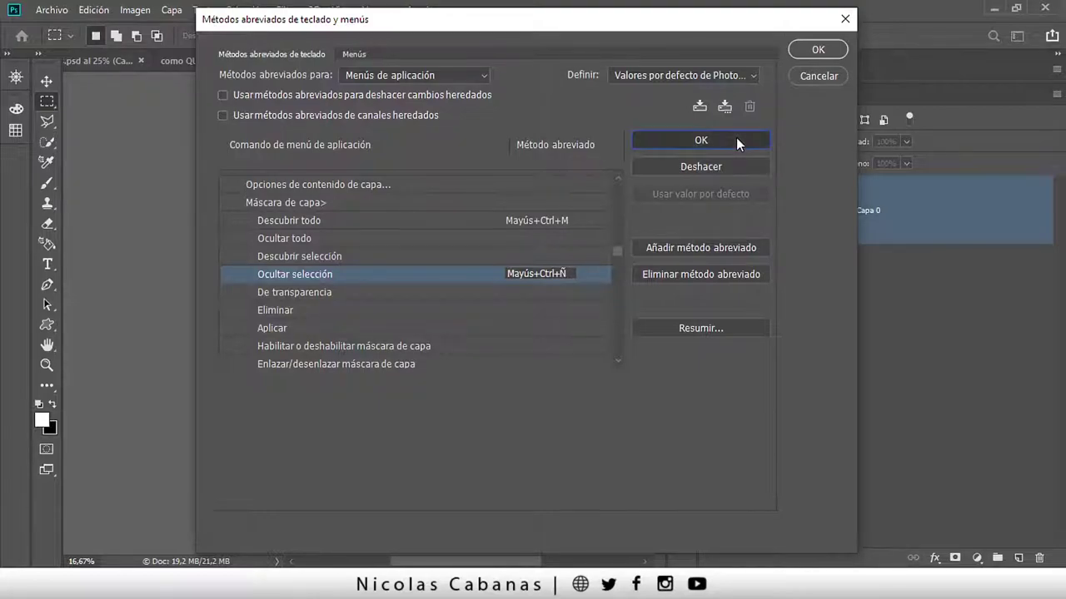
left_click(809, 51)
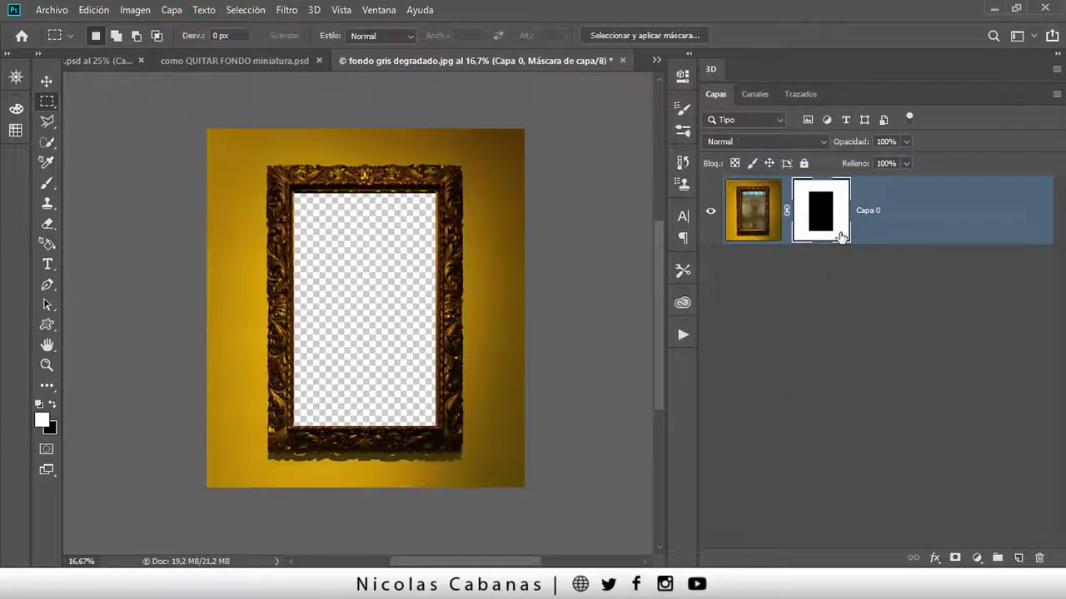
Step: Delete the old mask, reselect the frame interior, and hide it with a new layer mask
key("Delete")
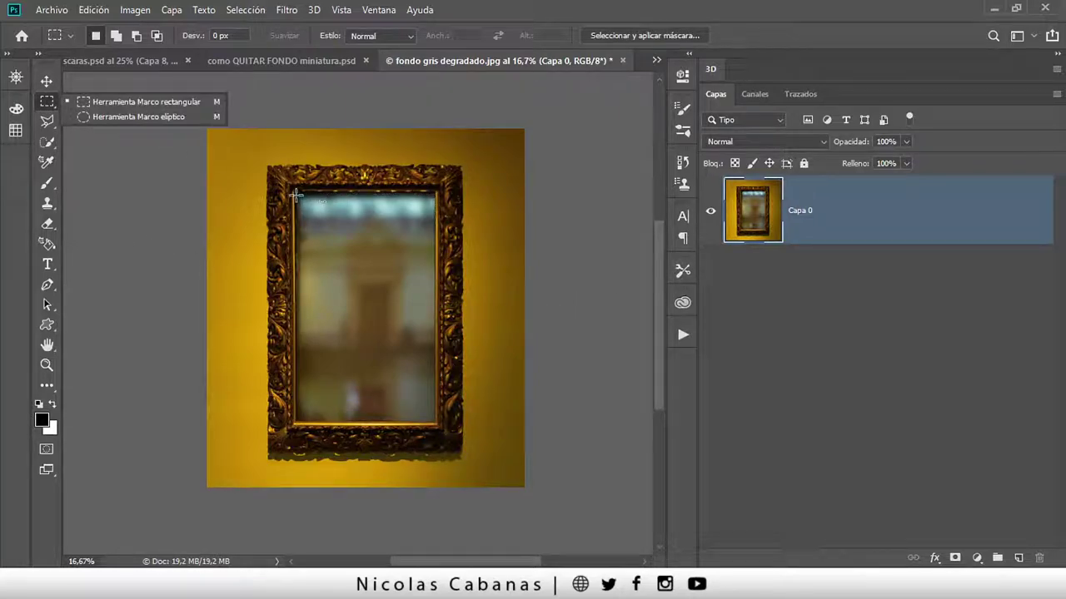
left_click_drag(296, 194, 435, 419)
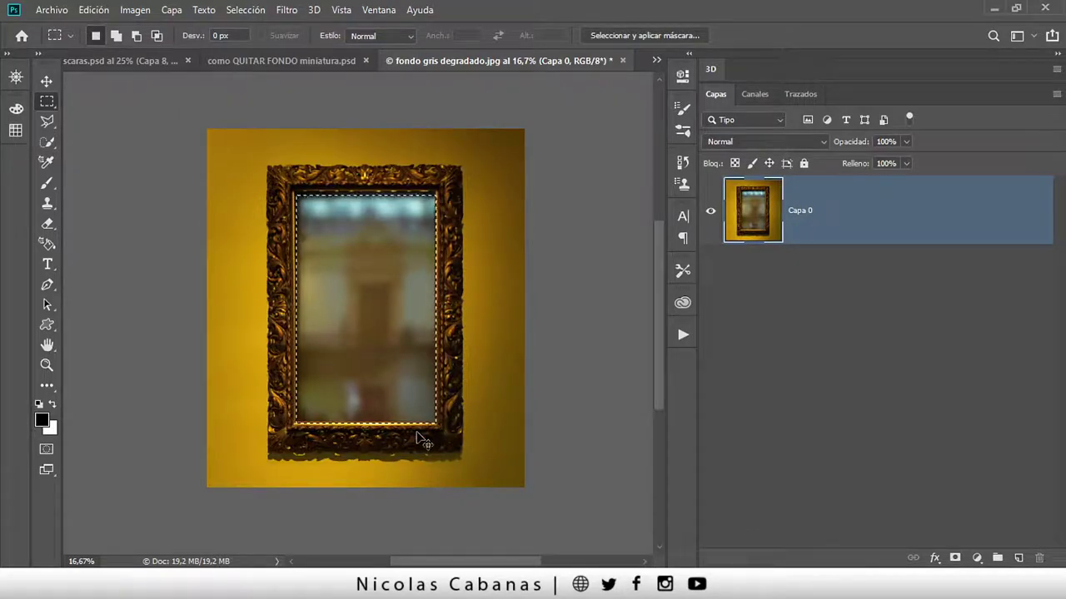
key("alt+l")
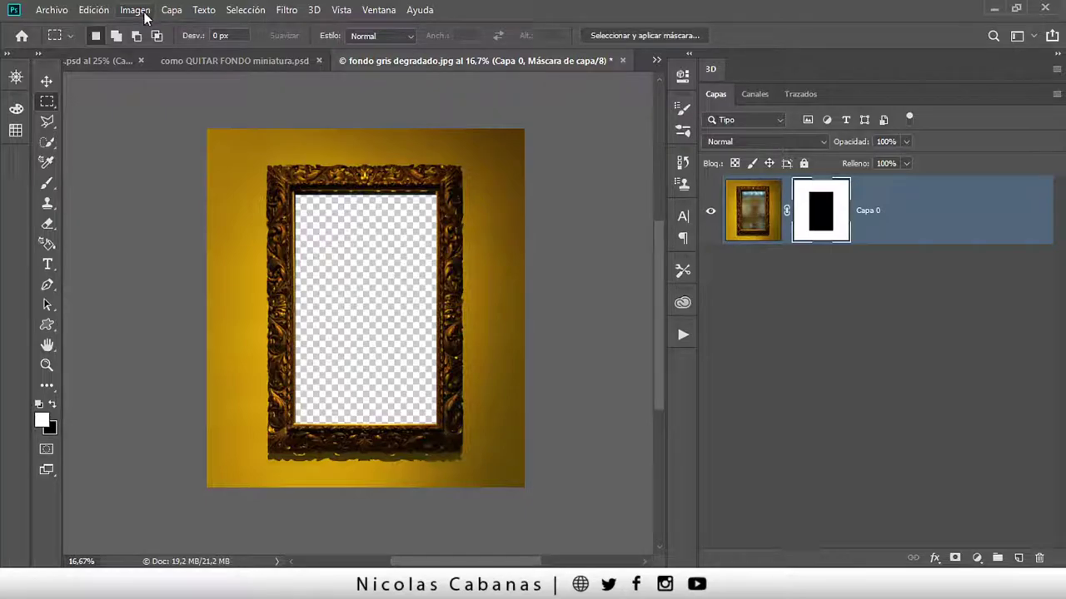
left_click(166, 11)
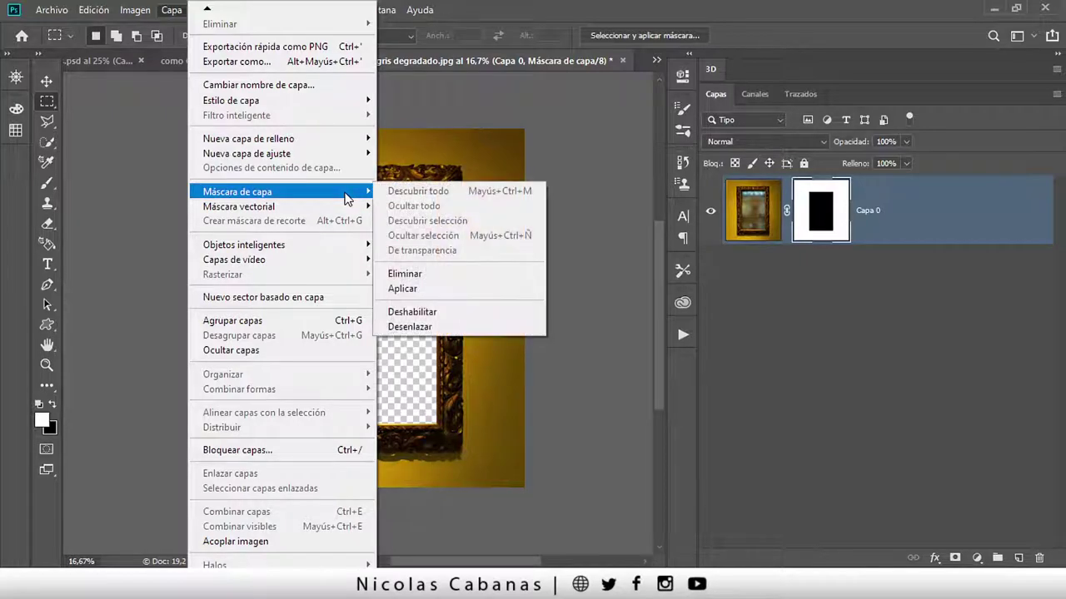
mouse_move(238, 191)
left_click(909, 366)
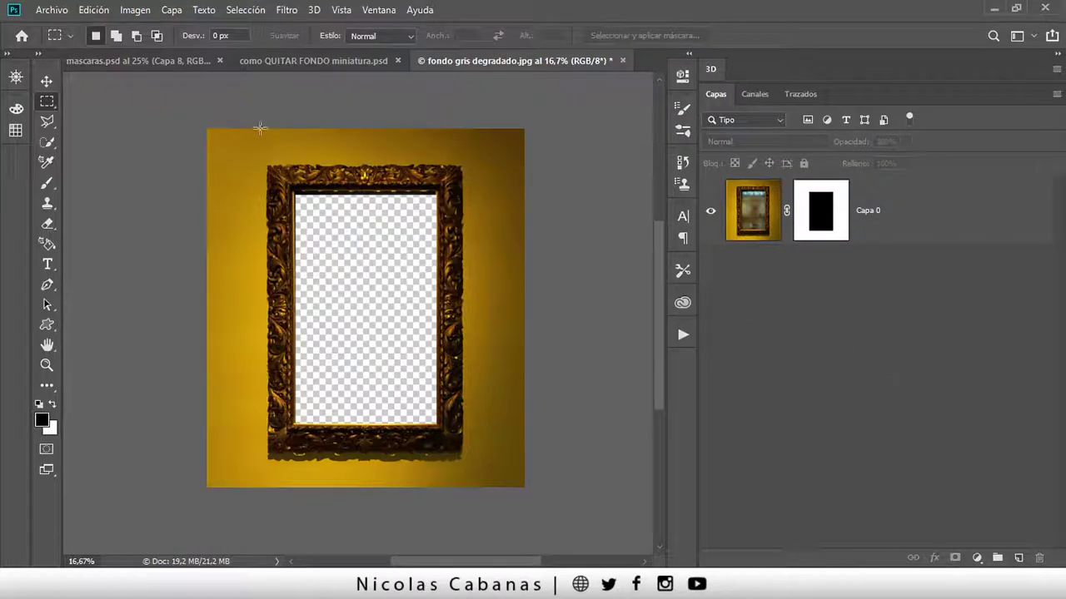
Step: Switch to the mascaras.psd document with the bearded man portrait
left_click(93, 65)
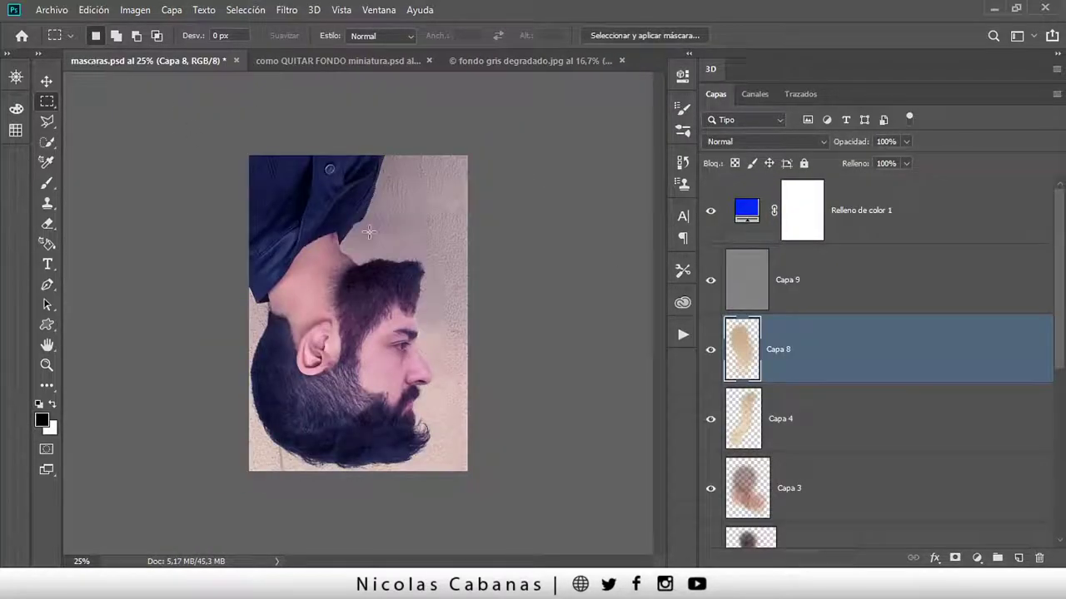